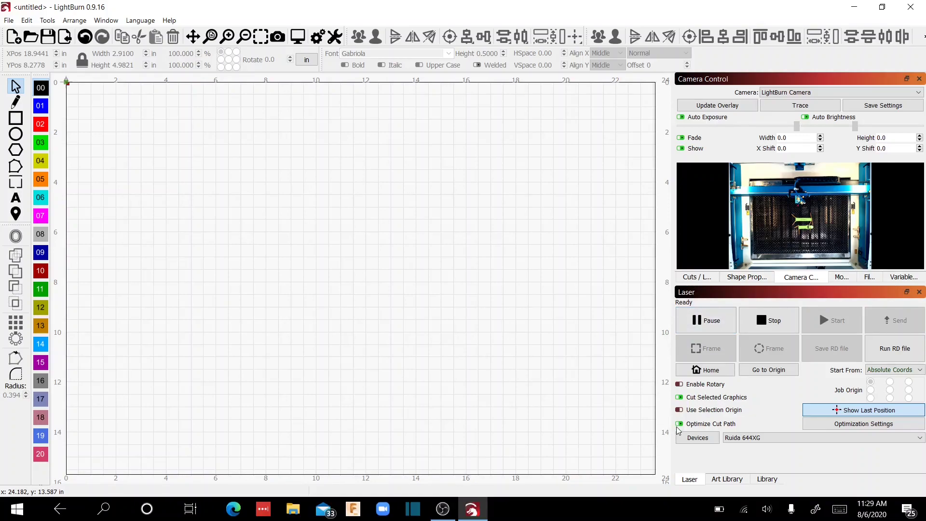
Make the Ruida 644XG the active laser and keep LightBurn Camera as the camera
{"action": "left_click", "coordinate": [696, 438]}
{"action": "left_click", "coordinate": [365, 140]}
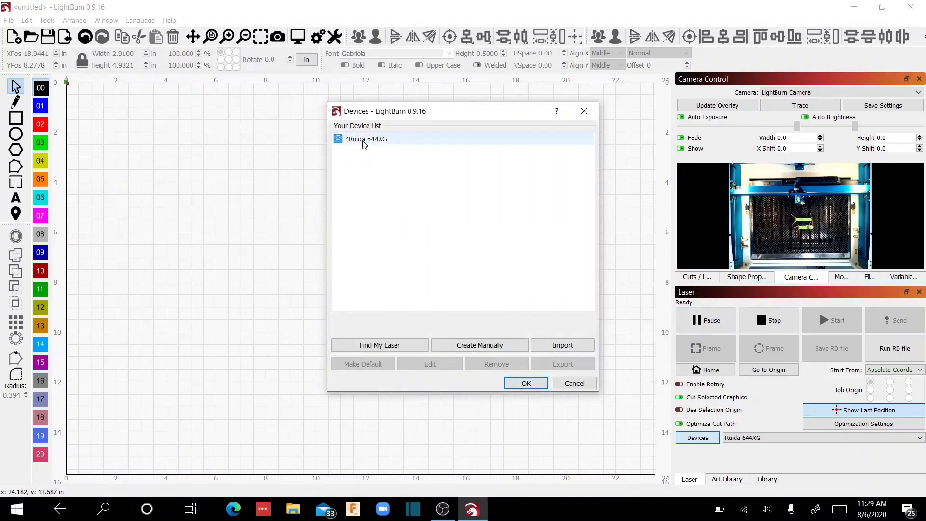
{"action": "left_click", "coordinate": [525, 383]}
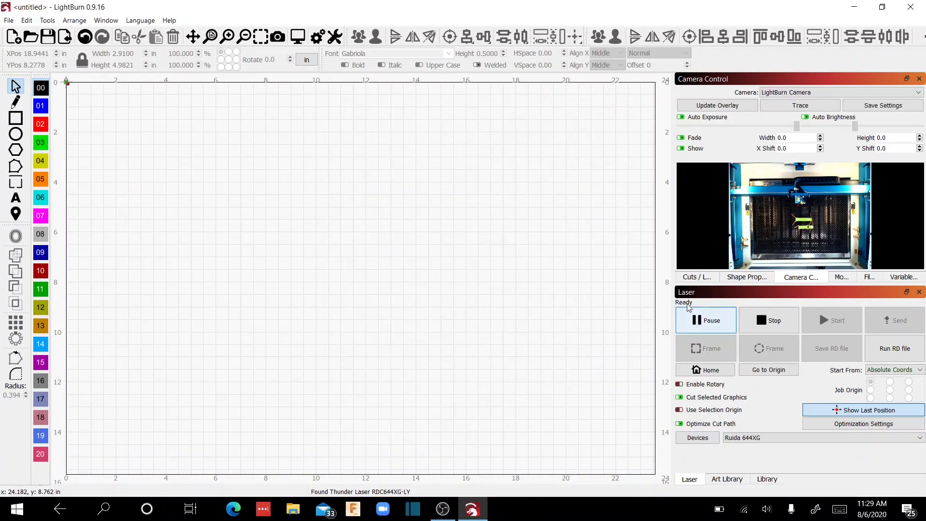
{"action": "left_click", "coordinate": [845, 92]}
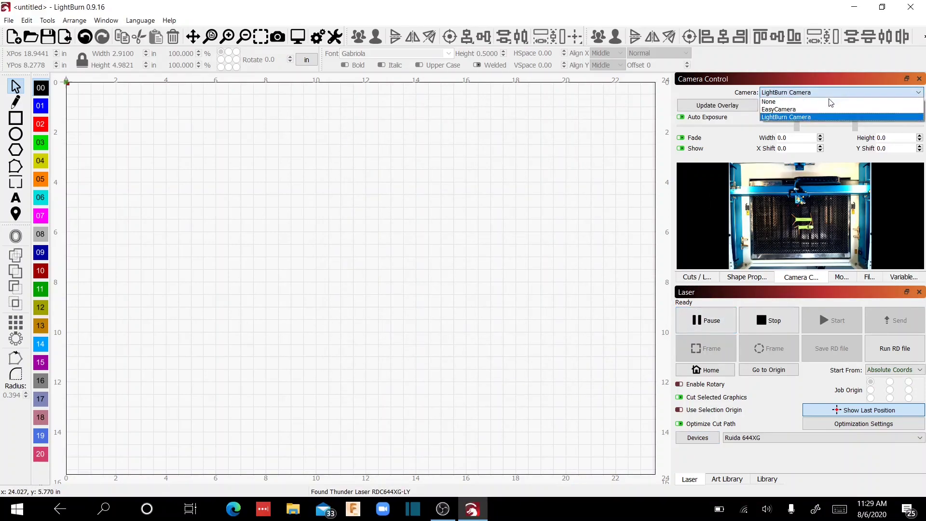
{"action": "left_click", "coordinate": [804, 118]}
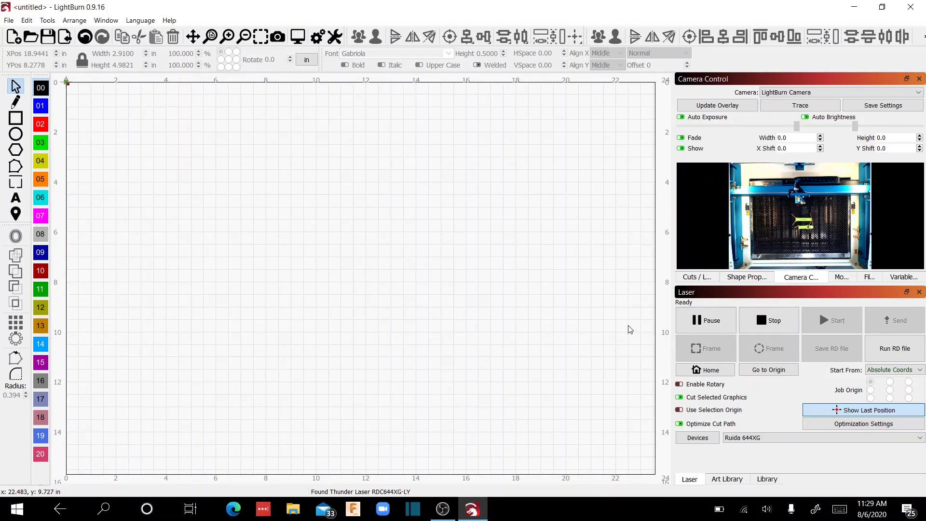
Place the 38/40 Floral watch-band design from the Art Library on the canvas and select its band outlines
{"action": "left_click", "coordinate": [734, 480]}
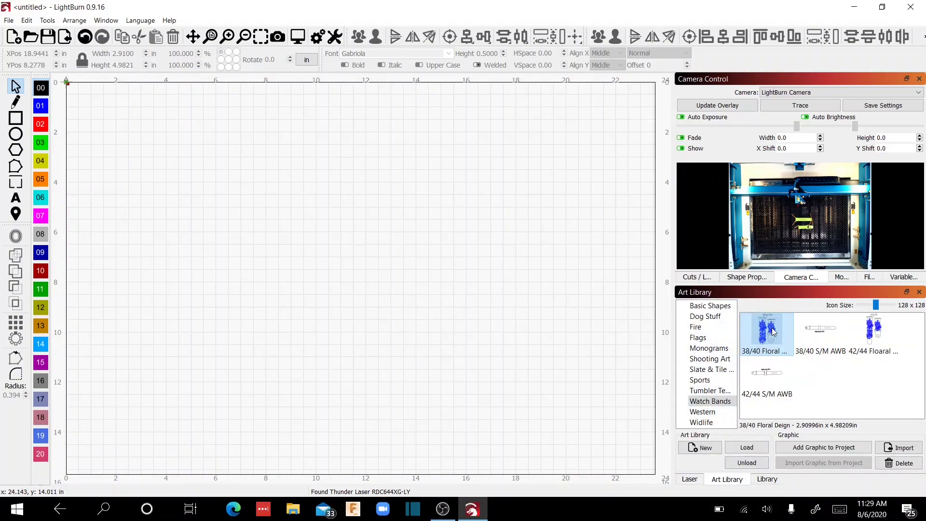
{"action": "left_click_drag", "start_coordinate": [772, 331], "coordinate": [560, 347]}
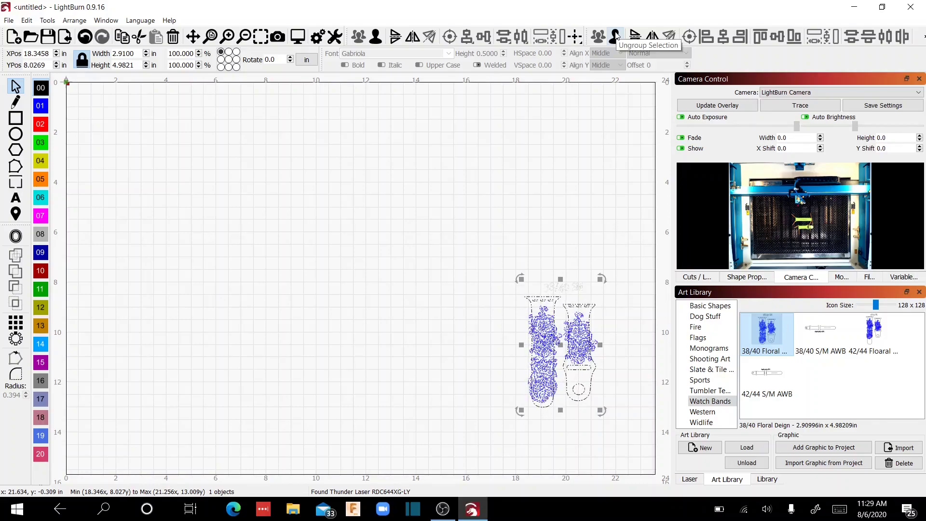
{"action": "left_click", "coordinate": [597, 217]}
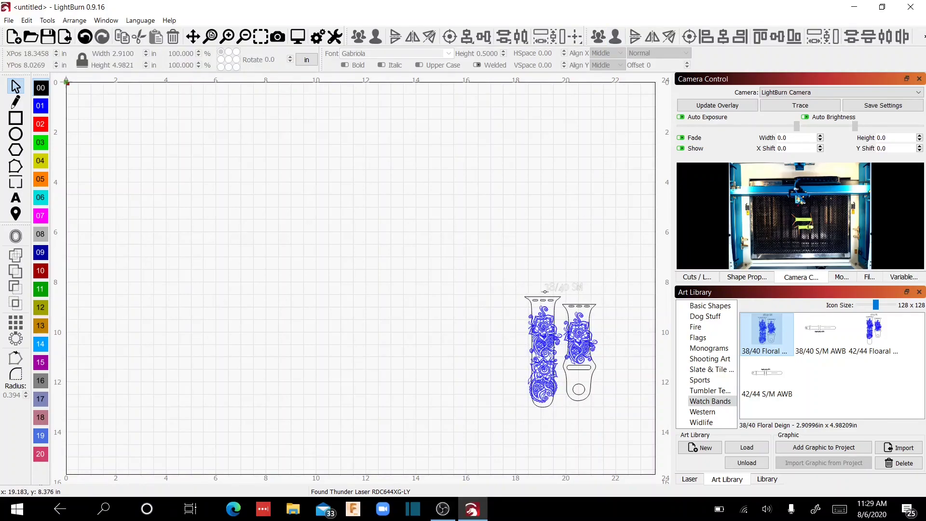
{"action": "left_click", "coordinate": [539, 298]}
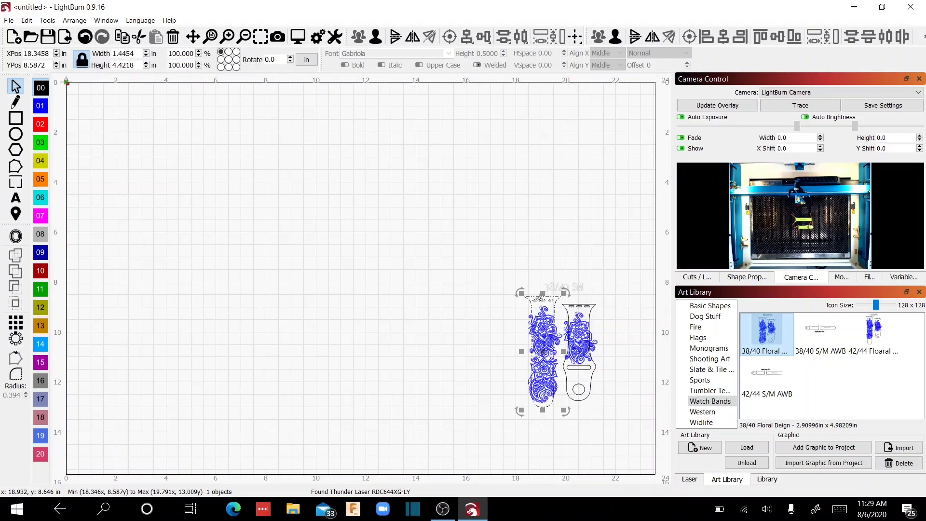
{"action": "left_click", "coordinate": [557, 295]}
{"action": "left_click", "coordinate": [575, 304]}
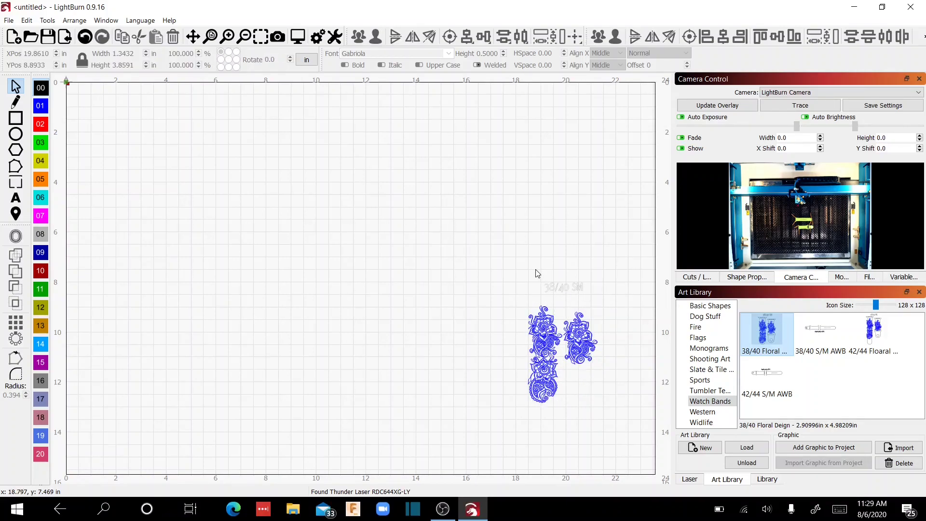
Delete the 38/40 SM label and rotate the floral artwork twice by 90° with Ctrl+period
{"action": "left_click_drag", "start_coordinate": [608, 306], "coordinate": [605, 305]}
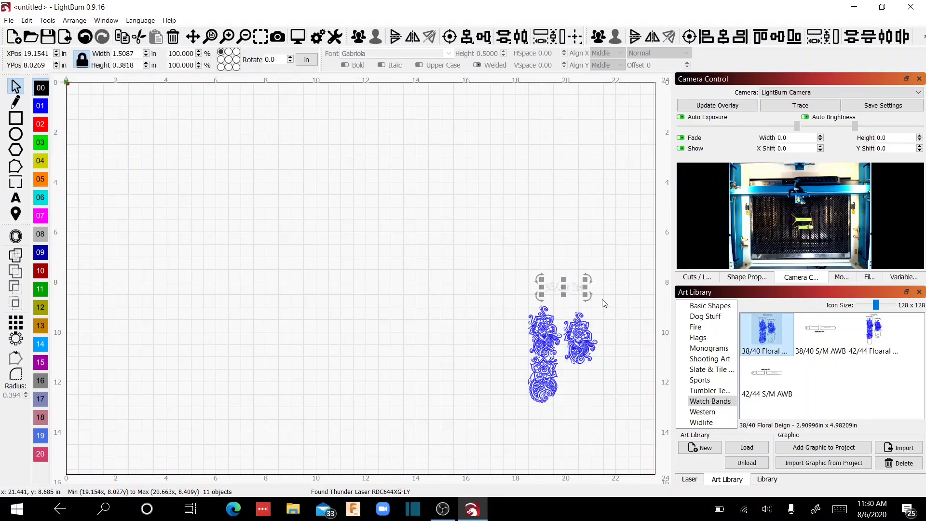
{"action": "key", "text": "Delete"}
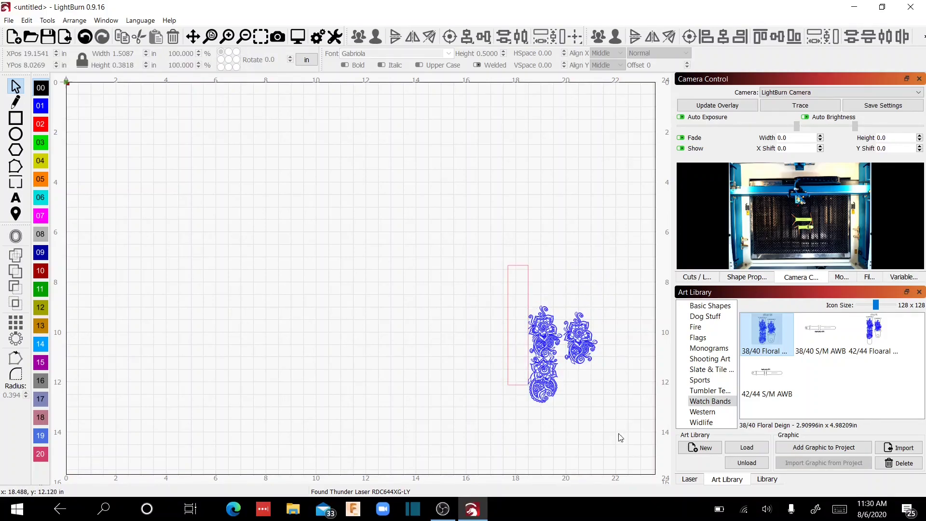
{"action": "left_click_drag", "start_coordinate": [620, 437], "coordinate": [639, 441]}
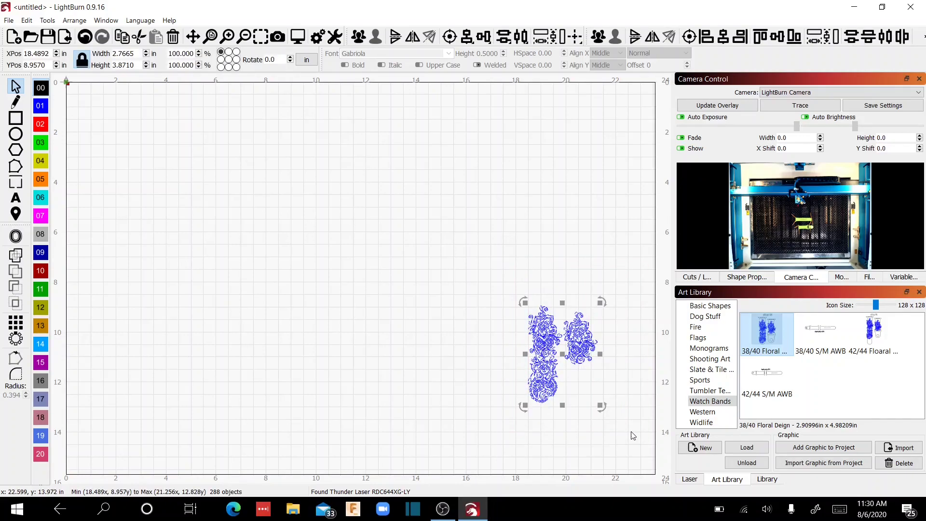
{"action": "key", "text": "ctrl+period"}
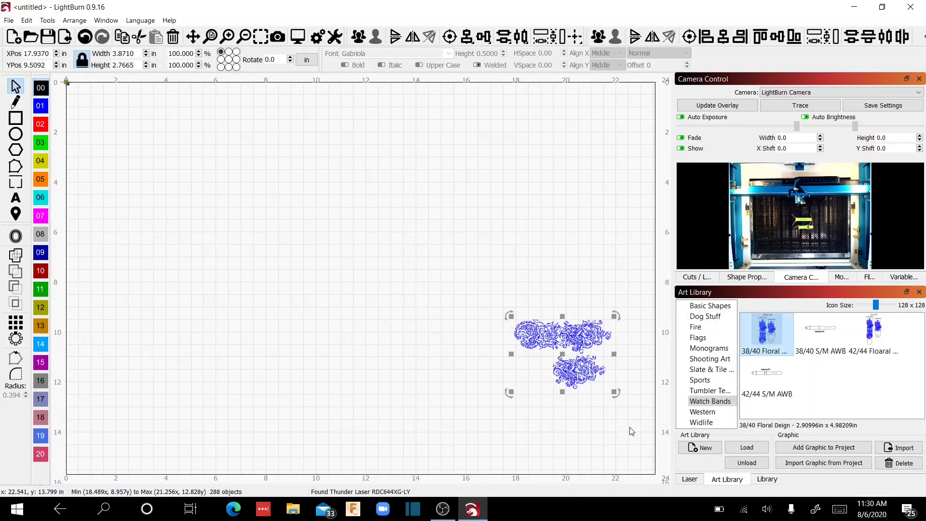
{"action": "key", "text": "ctrl+period"}
{"action": "key", "text": "ctrl+period"}
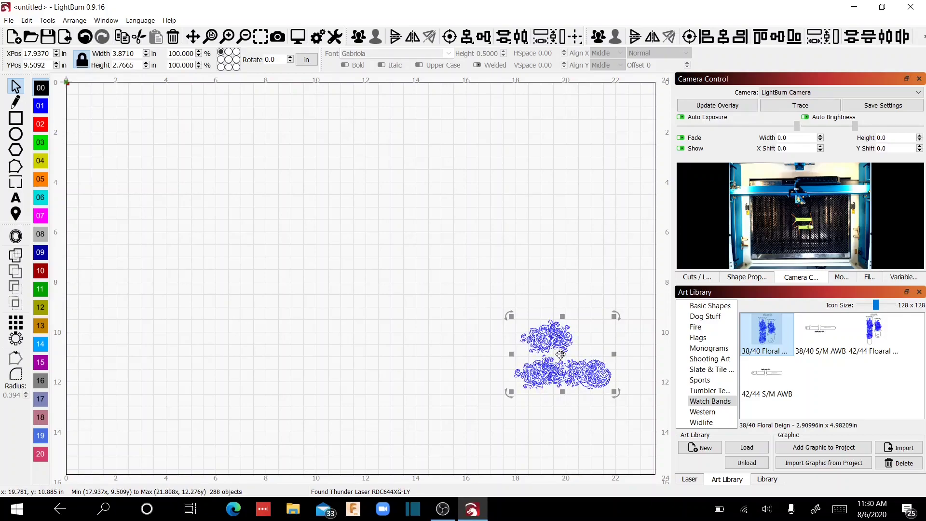
{"action": "left_click", "coordinate": [504, 301]}
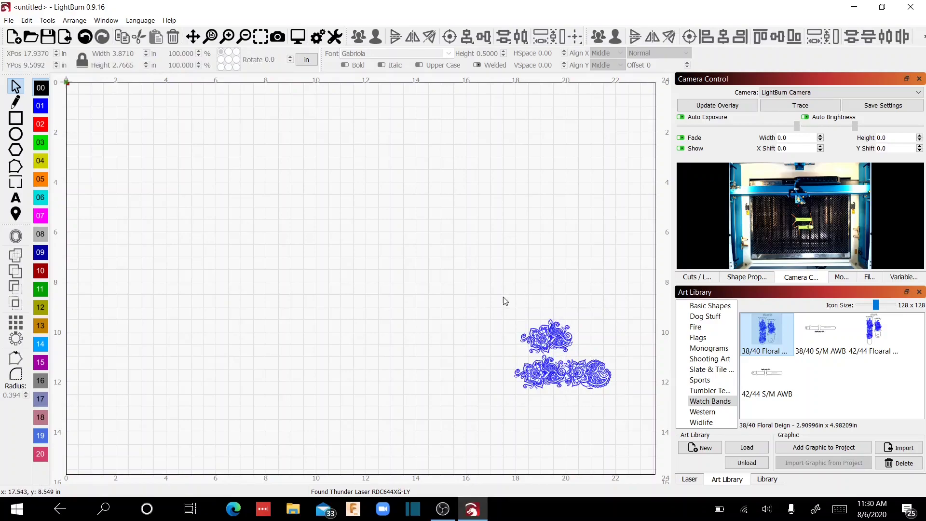
Group the upper floral pattern and the lower floral pattern each into one object
{"action": "scroll", "coordinate": [505, 313], "scroll_direction": "up", "scroll_amount": 5}
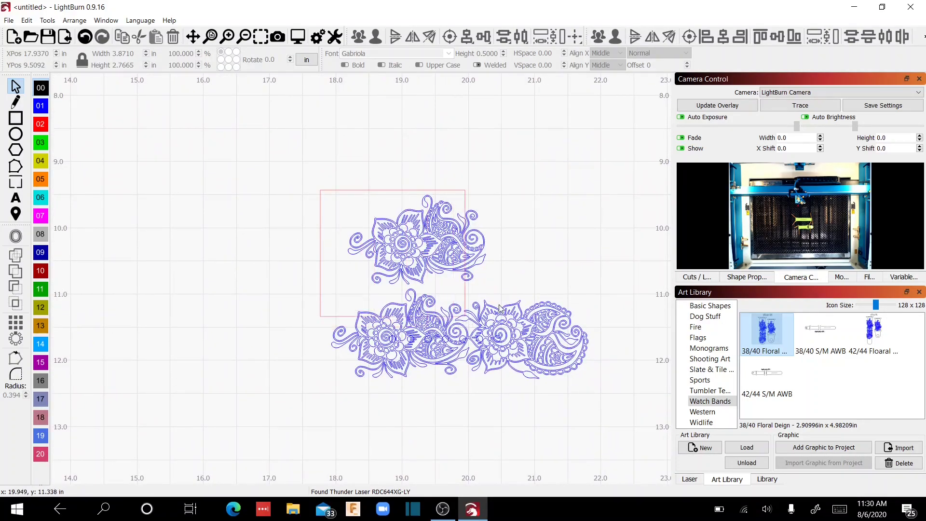
{"action": "left_click_drag", "start_coordinate": [499, 308], "coordinate": [542, 290]}
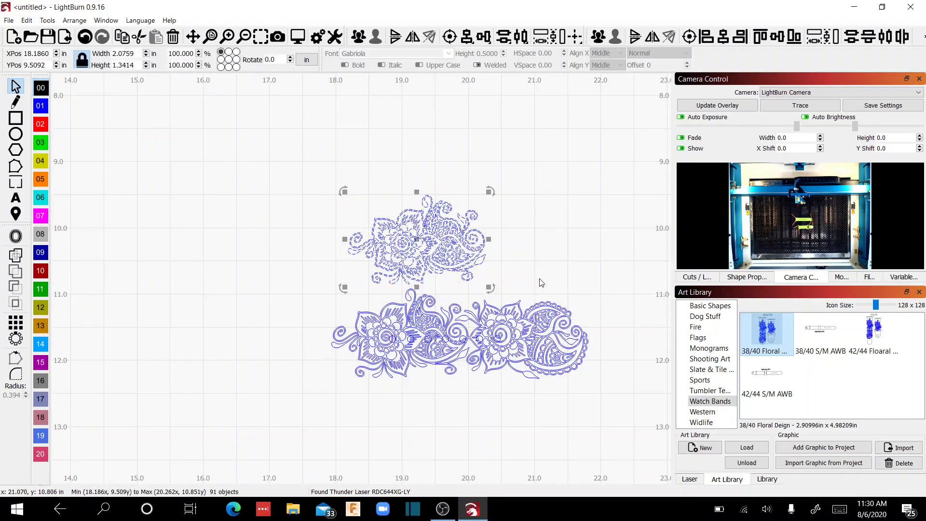
{"action": "left_click", "coordinate": [598, 36]}
{"action": "left_click", "coordinate": [545, 205]}
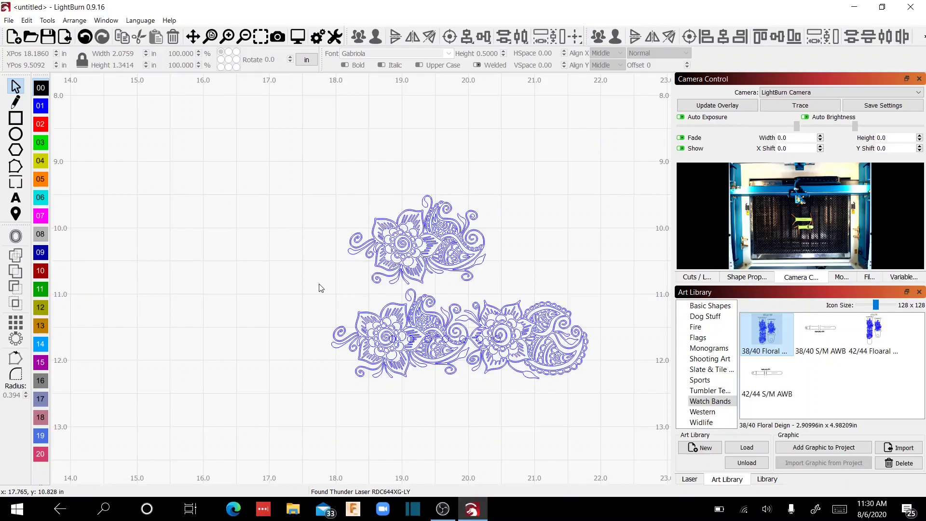
{"action": "left_click_drag", "start_coordinate": [315, 290], "coordinate": [623, 405]}
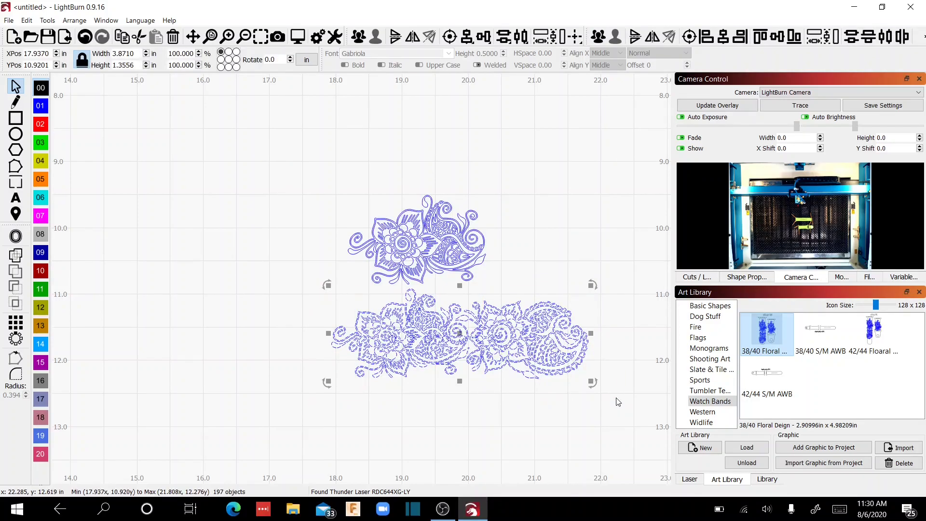
{"action": "left_click", "coordinate": [598, 36]}
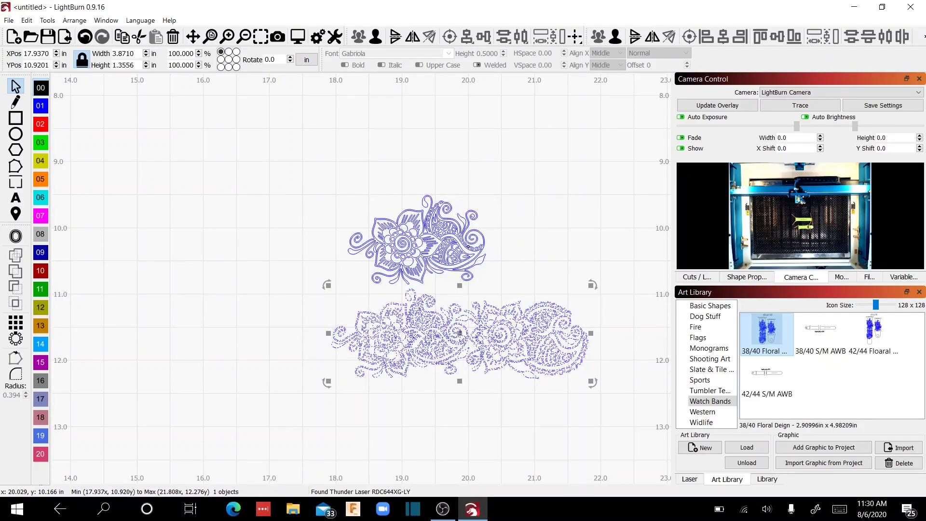
{"action": "left_click", "coordinate": [527, 236]}
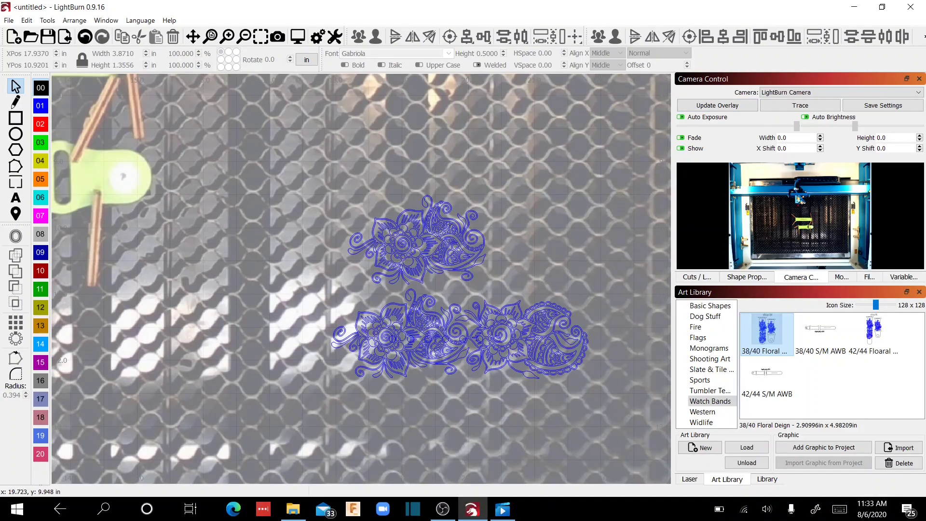
Move the longer 3.871 × 1.356 in floral design onto the upper watch band and nudge it into place
{"action": "scroll", "coordinate": [592, 333], "scroll_direction": "down", "scroll_amount": 1}
{"action": "left_click_drag", "start_coordinate": [368, 250], "coordinate": [462, 282]}
{"action": "scroll", "coordinate": [460, 253], "scroll_direction": "down", "scroll_amount": 2}
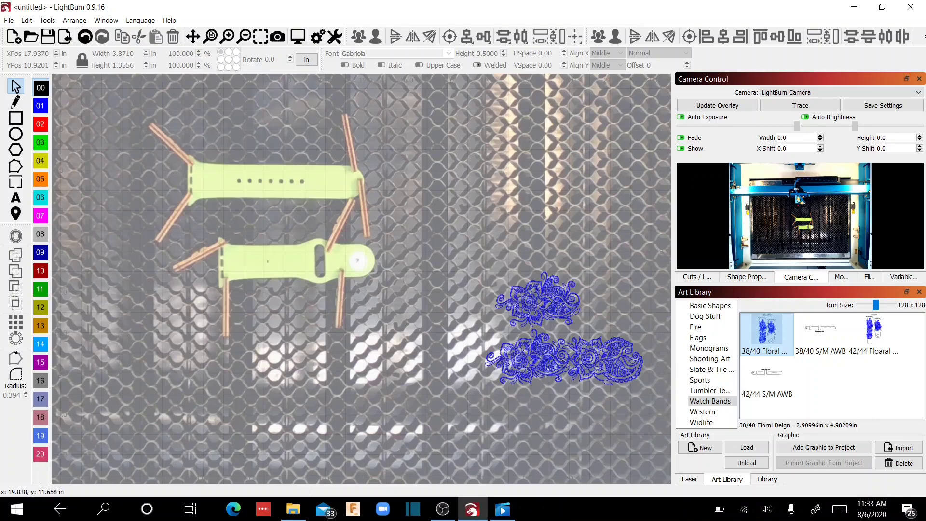
{"action": "left_click", "coordinate": [545, 357]}
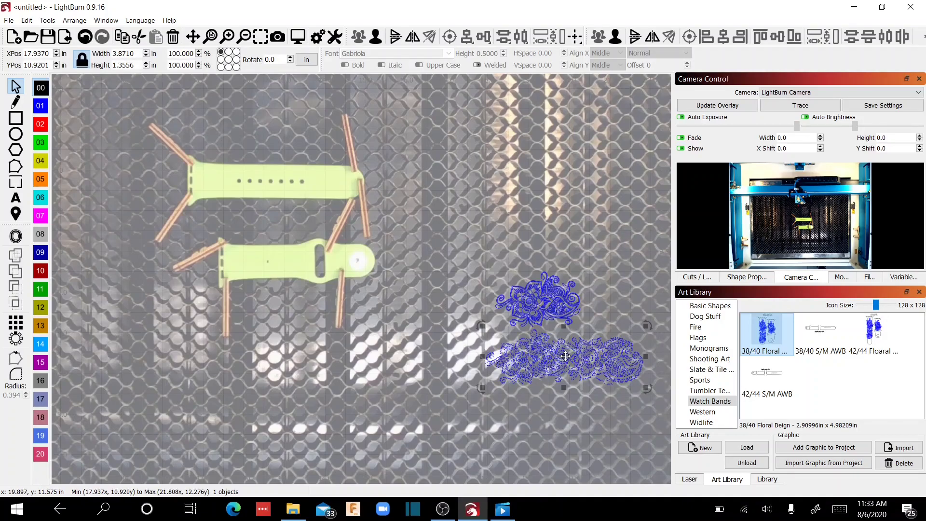
{"action": "left_click_drag", "start_coordinate": [545, 357], "coordinate": [279, 177]}
{"action": "scroll", "coordinate": [280, 178], "scroll_direction": "up", "scroll_amount": 3}
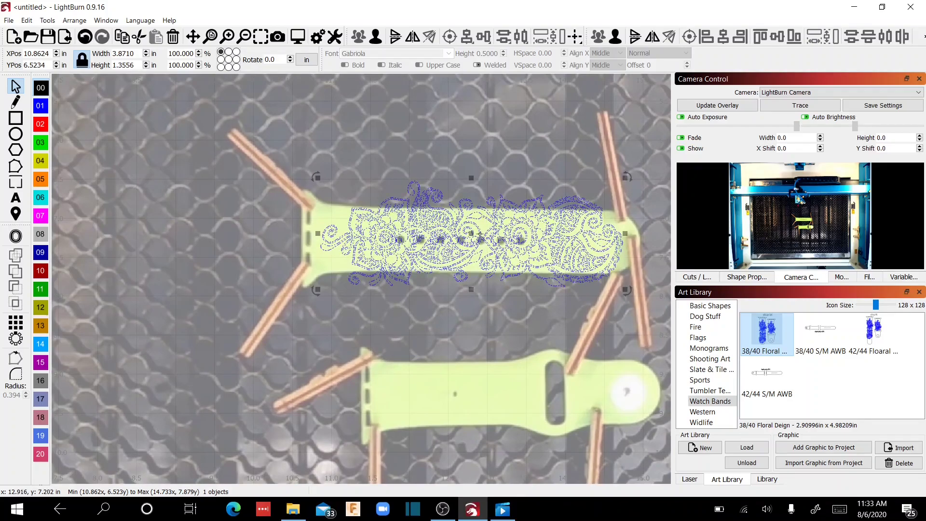
{"action": "left_click_drag", "start_coordinate": [479, 235], "coordinate": [472, 242]}
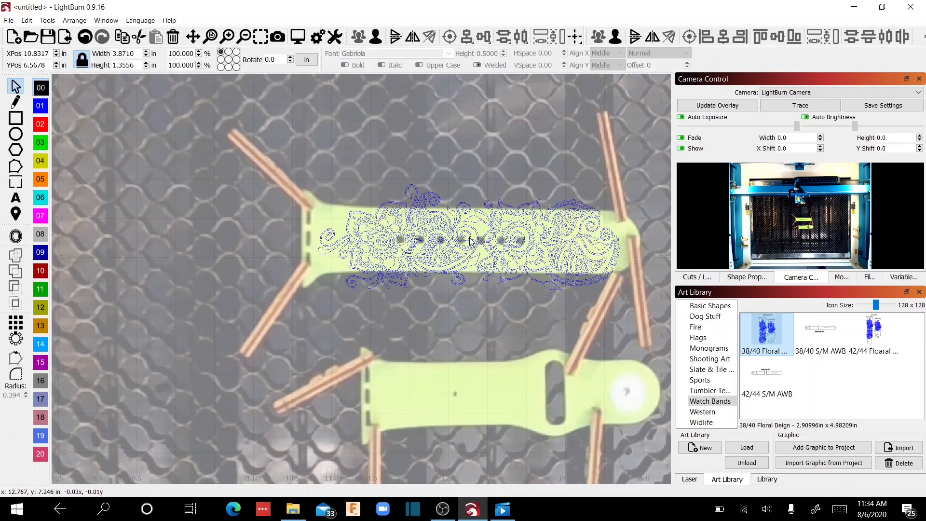
{"action": "left_click_drag", "start_coordinate": [470, 242], "coordinate": [469, 235]}
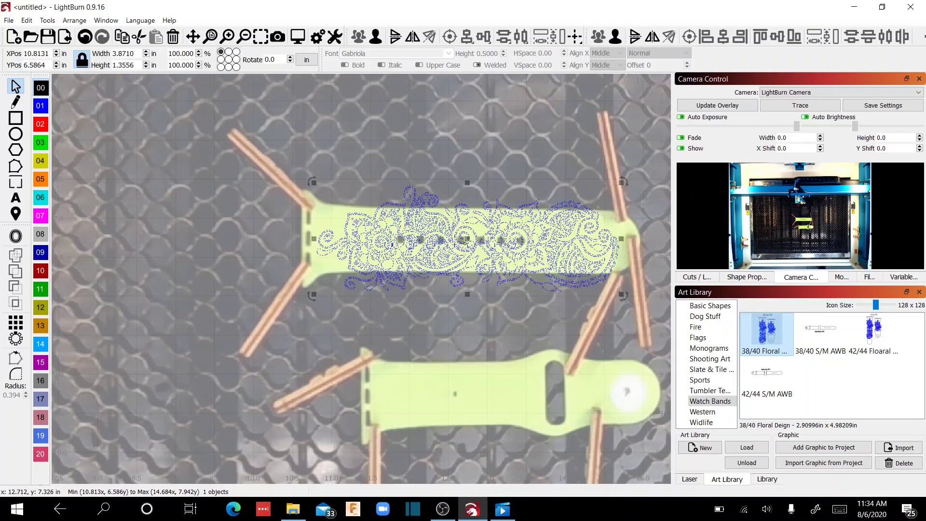
{"action": "left_click_drag", "start_coordinate": [465, 243], "coordinate": [470, 243]}
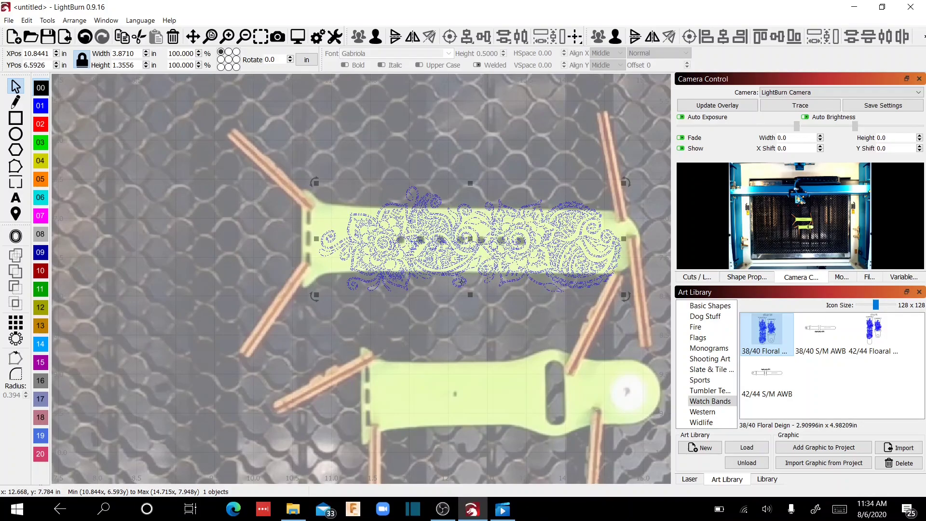
Drag the smaller 2.0759 × 1.3414 in floral design onto the lower band and centre it
{"action": "scroll", "coordinate": [430, 256], "scroll_direction": "down", "scroll_amount": 3}
{"action": "scroll", "coordinate": [570, 327], "scroll_direction": "up", "scroll_amount": 1}
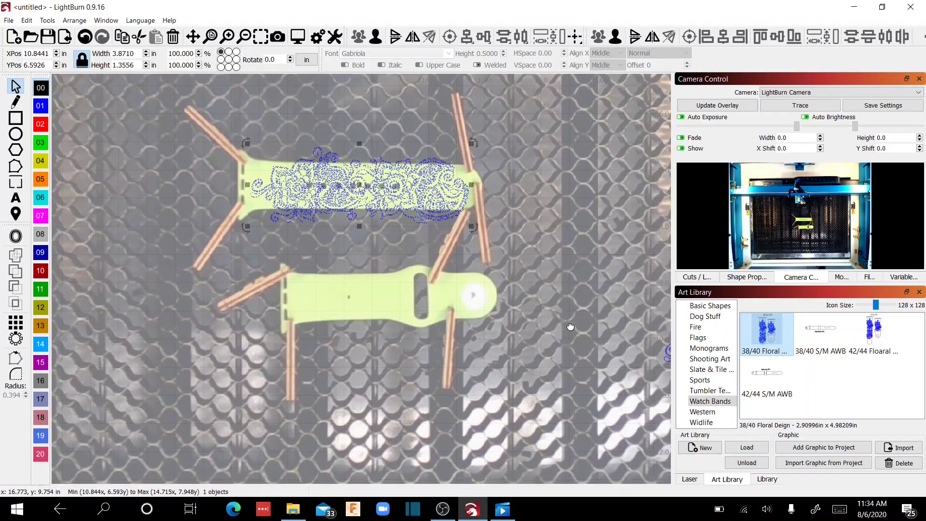
{"action": "left_click_drag", "start_coordinate": [570, 327], "coordinate": [534, 324]}
{"action": "left_click_drag", "start_coordinate": [619, 348], "coordinate": [439, 295]}
{"action": "scroll", "coordinate": [436, 296], "scroll_direction": "up", "scroll_amount": 6}
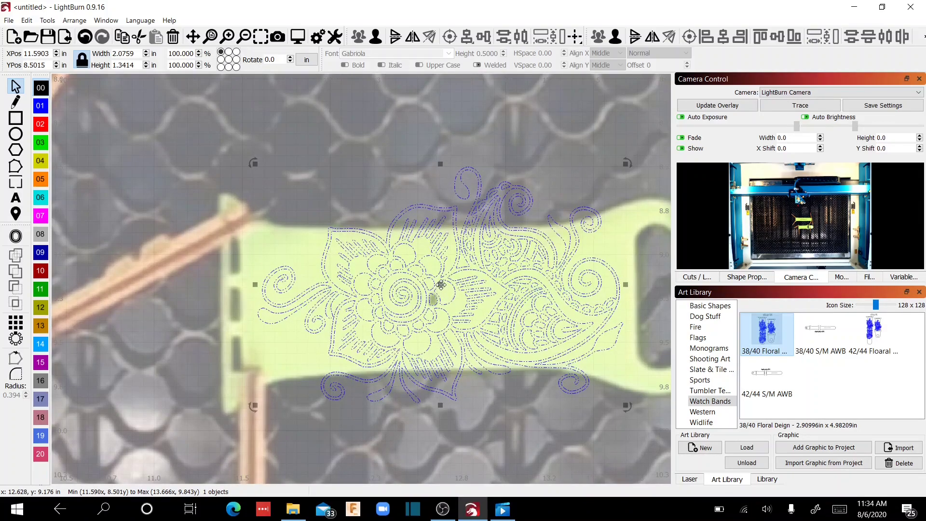
{"action": "left_click_drag", "start_coordinate": [441, 284], "coordinate": [436, 307]}
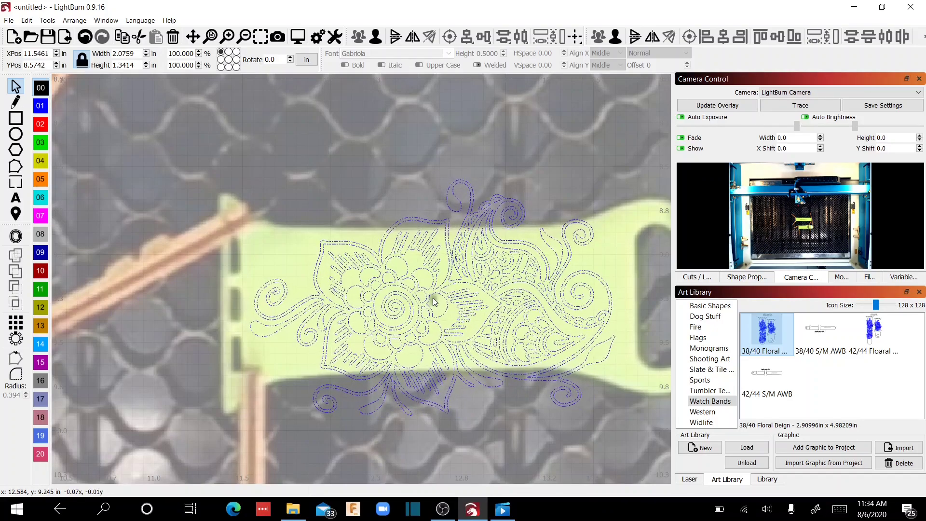
{"action": "left_click_drag", "start_coordinate": [263, 327], "coordinate": [252, 325]}
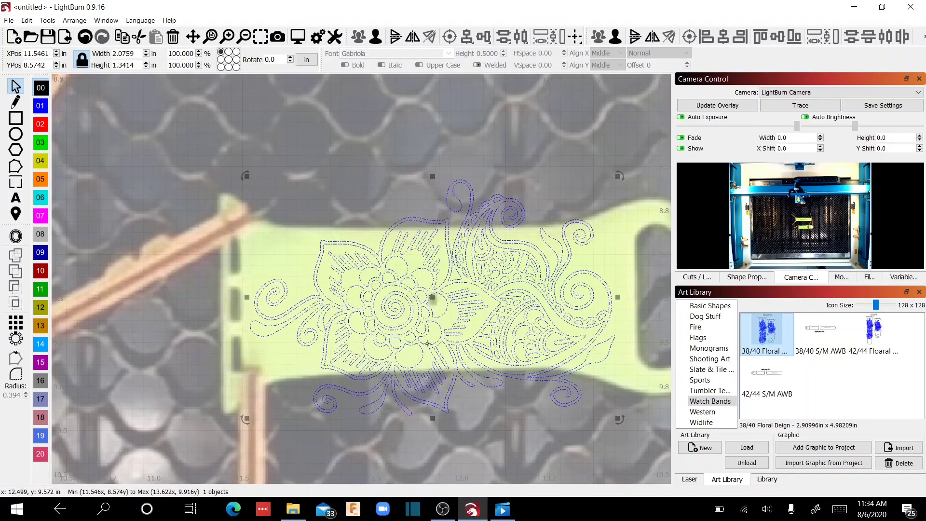
{"action": "mouse_move", "coordinate": [436, 311]}
{"action": "left_mouse_down"}
{"action": "mouse_move", "coordinate": [461, 305]}
{"action": "mouse_move", "coordinate": [449, 299]}
{"action": "left_mouse_up"}
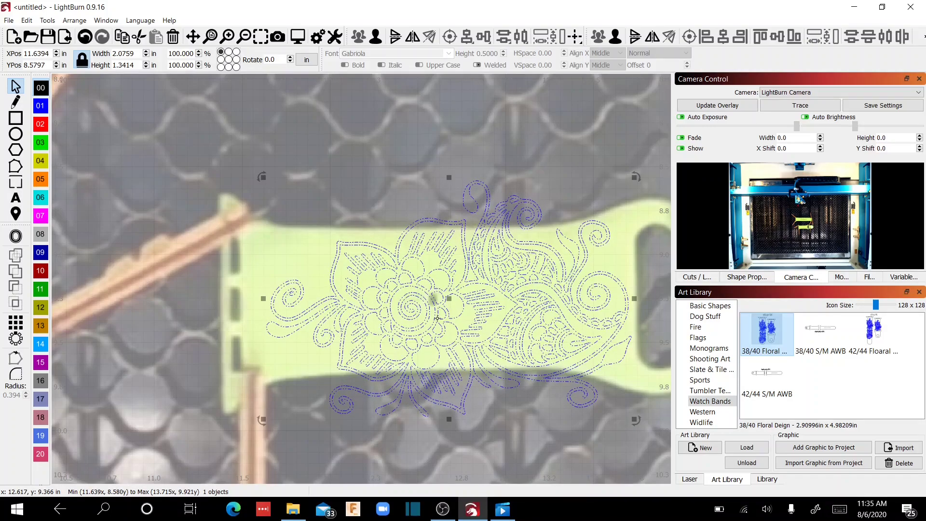
{"action": "scroll", "coordinate": [435, 320], "scroll_direction": "down", "scroll_amount": 2}
Bring both watch bands into view and browse the Arrange options, then deselect the lower design
{"action": "scroll", "coordinate": [471, 272], "scroll_direction": "down", "scroll_amount": 2}
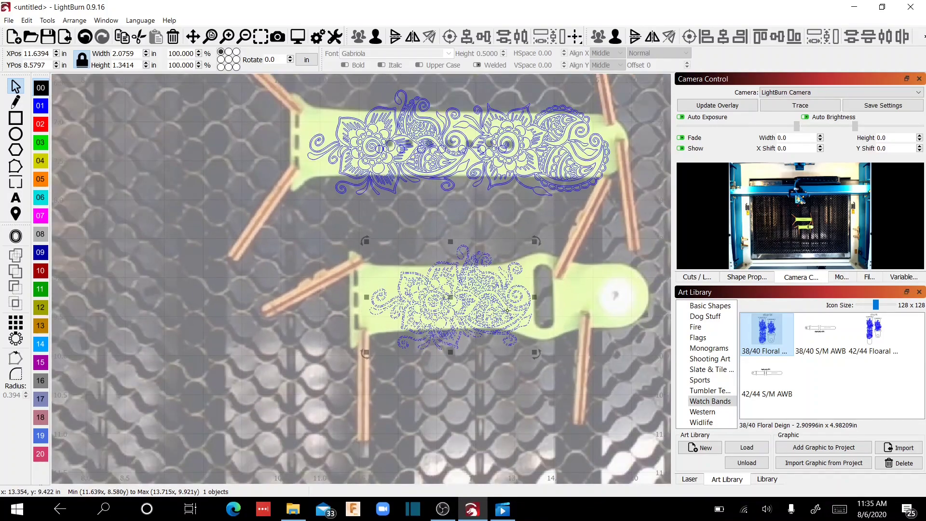
{"action": "left_click_drag", "start_coordinate": [496, 308], "coordinate": [472, 304]}
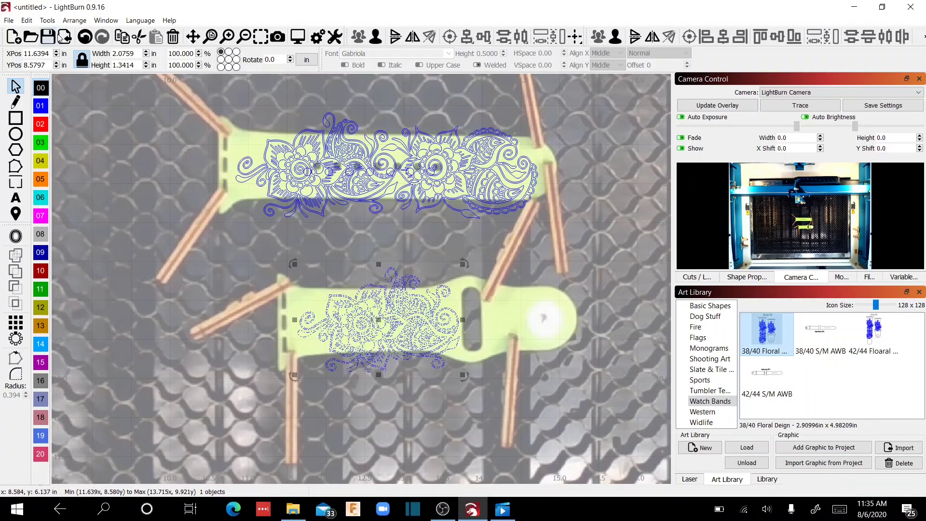
{"action": "left_click", "coordinate": [75, 20]}
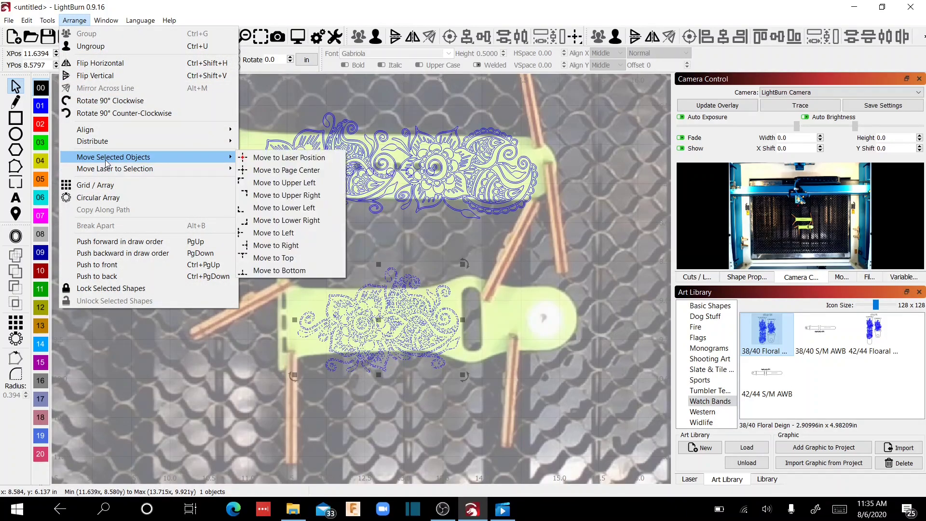
{"action": "mouse_move", "coordinate": [110, 170]}
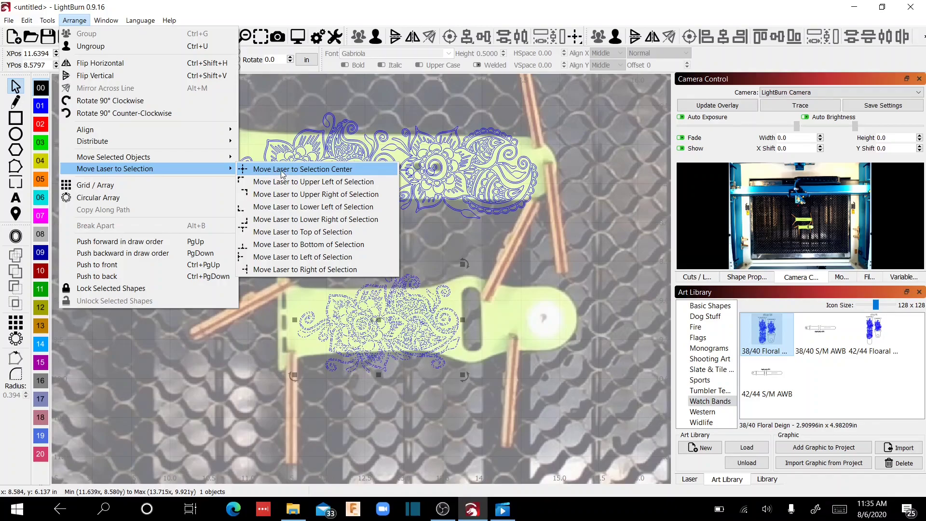
{"action": "left_click", "coordinate": [601, 208]}
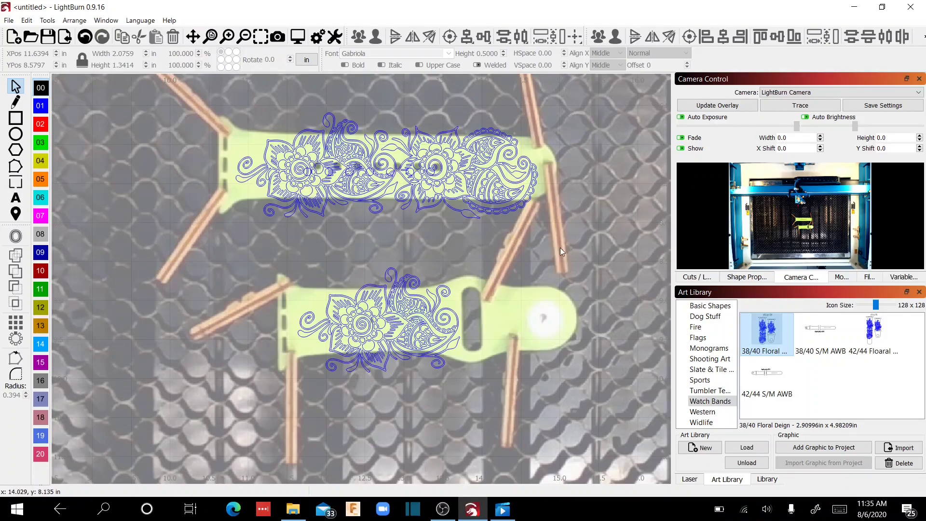
Show the Cuts / Layers list and move the laser head to the upper floral design's centre
{"action": "left_click", "coordinate": [686, 280]}
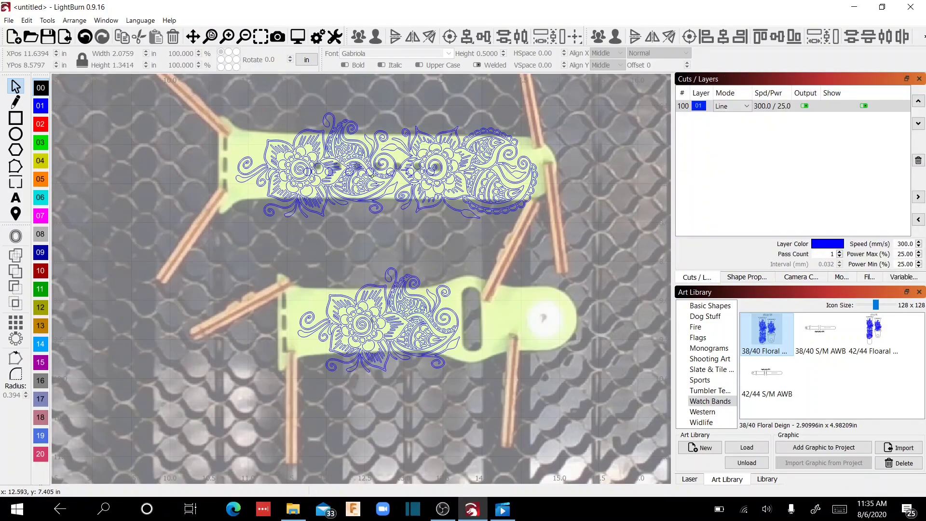
{"action": "left_click", "coordinate": [370, 171]}
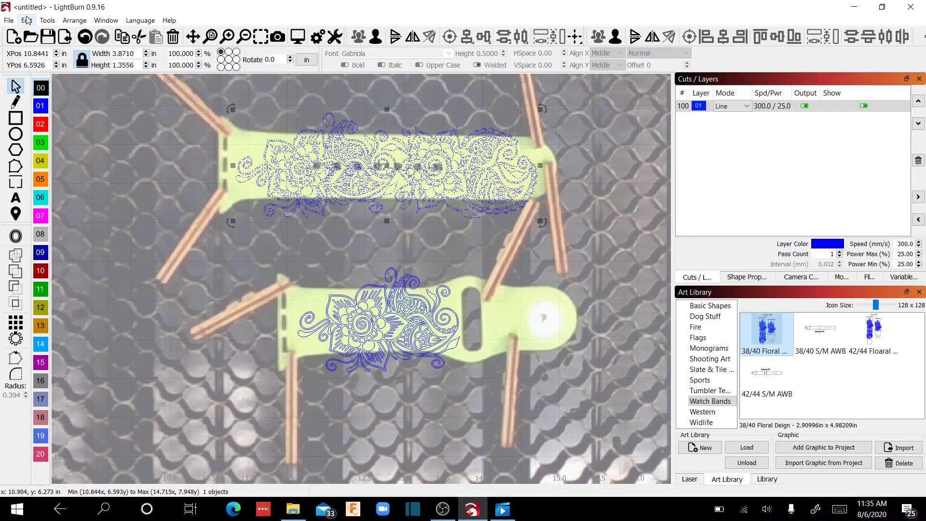
{"action": "left_click", "coordinate": [68, 22]}
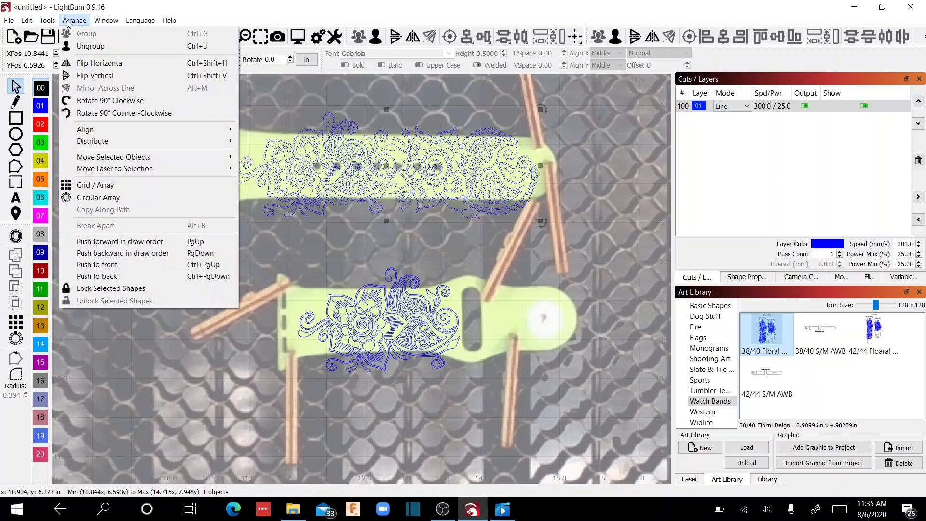
{"action": "mouse_move", "coordinate": [193, 169]}
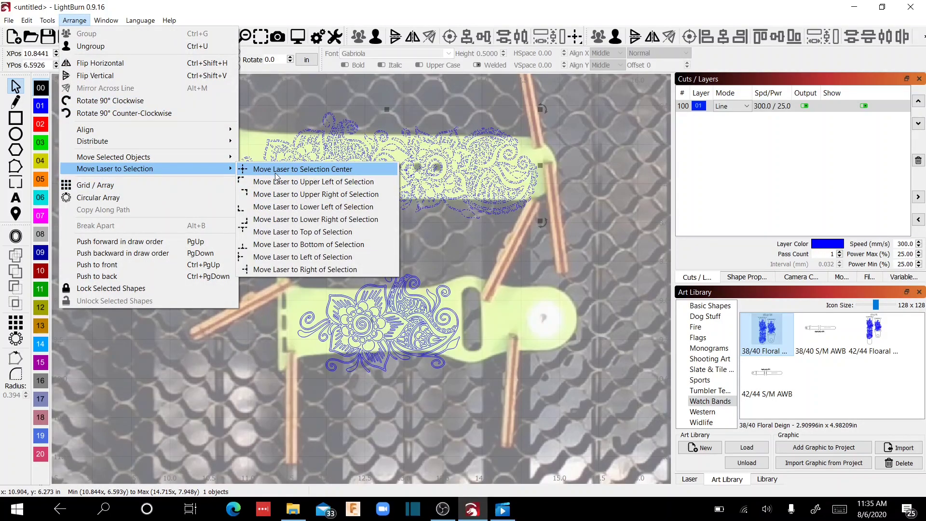
{"action": "left_click", "coordinate": [313, 169]}
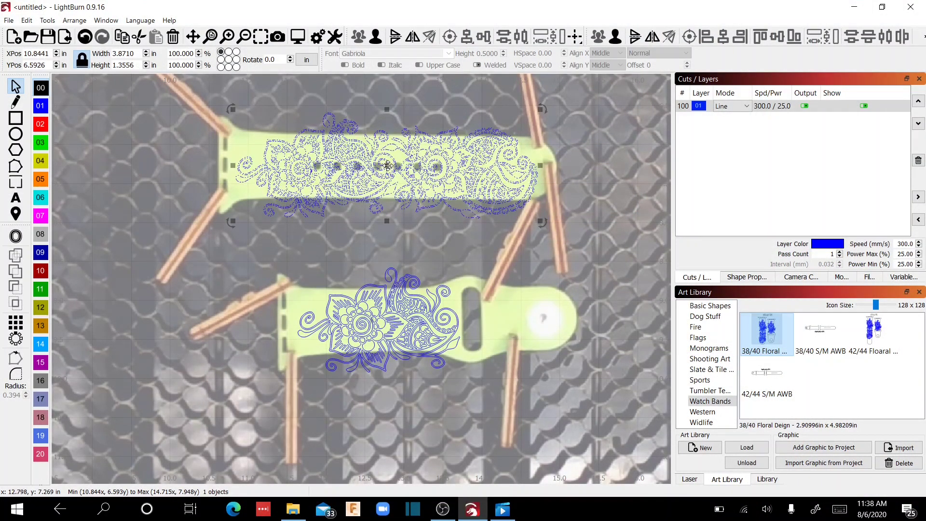
Move the laser head to the centre of the smaller floral design on the lower band
{"action": "left_click", "coordinate": [346, 246]}
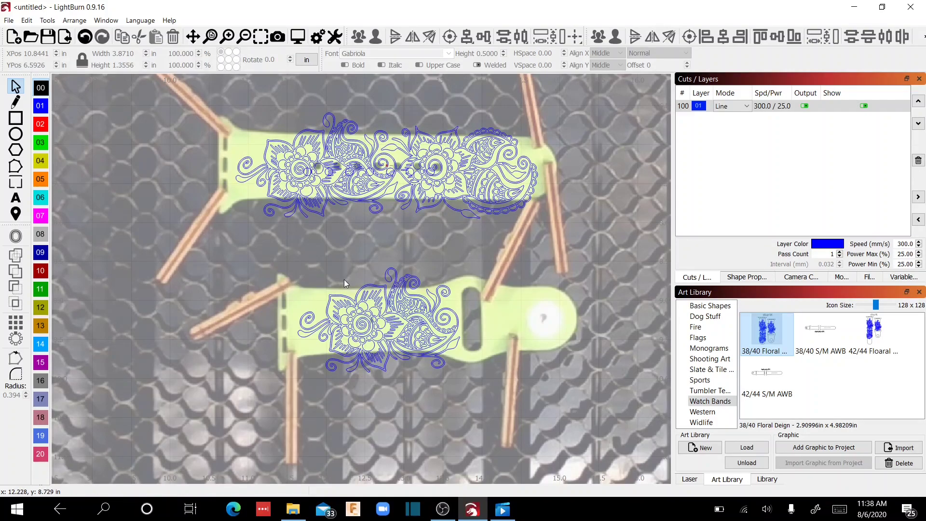
{"action": "left_click", "coordinate": [350, 305]}
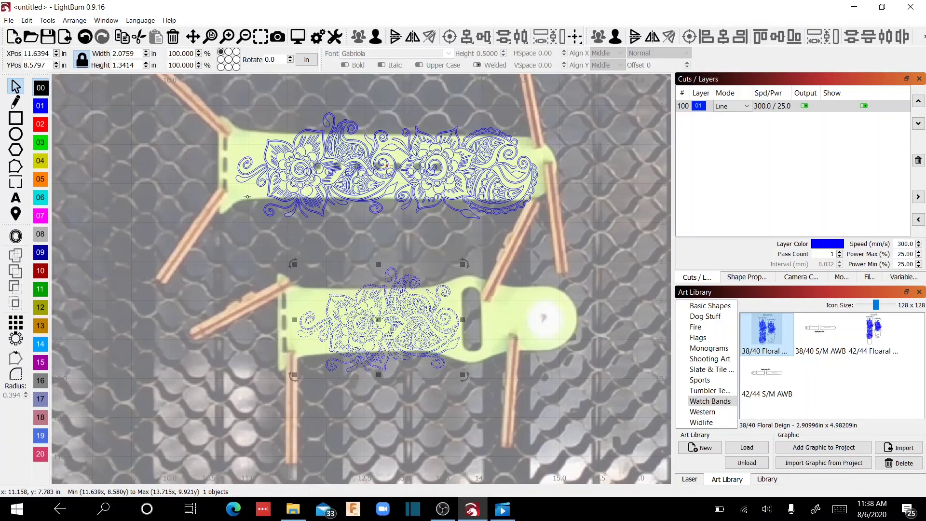
{"action": "left_click", "coordinate": [73, 21]}
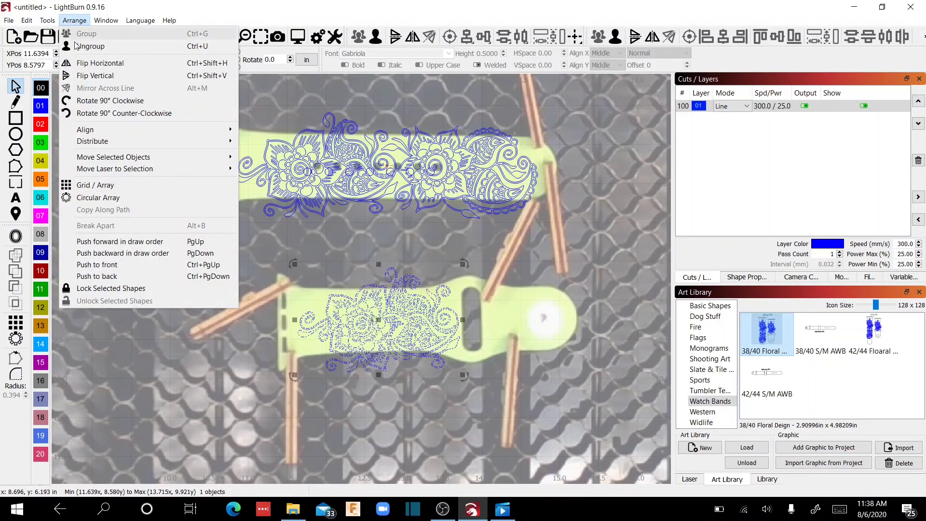
{"action": "mouse_move", "coordinate": [94, 170]}
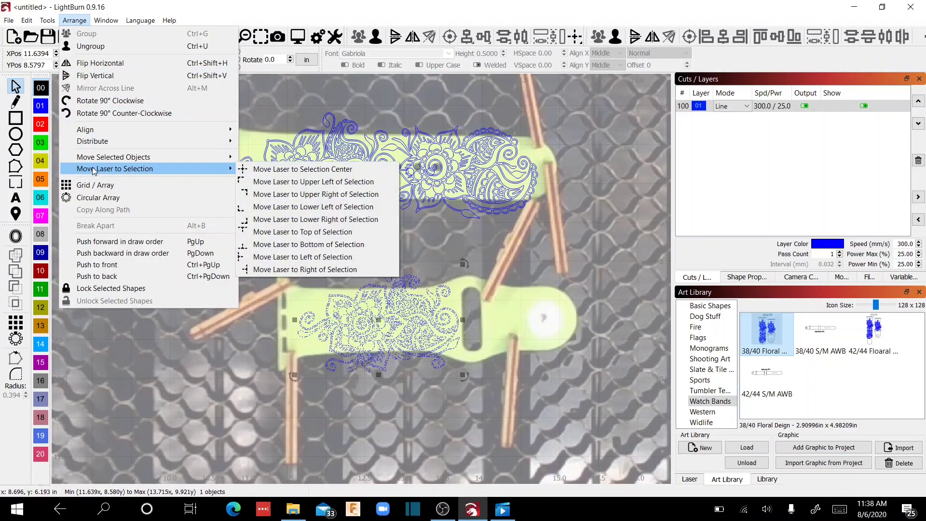
{"action": "left_click", "coordinate": [281, 170]}
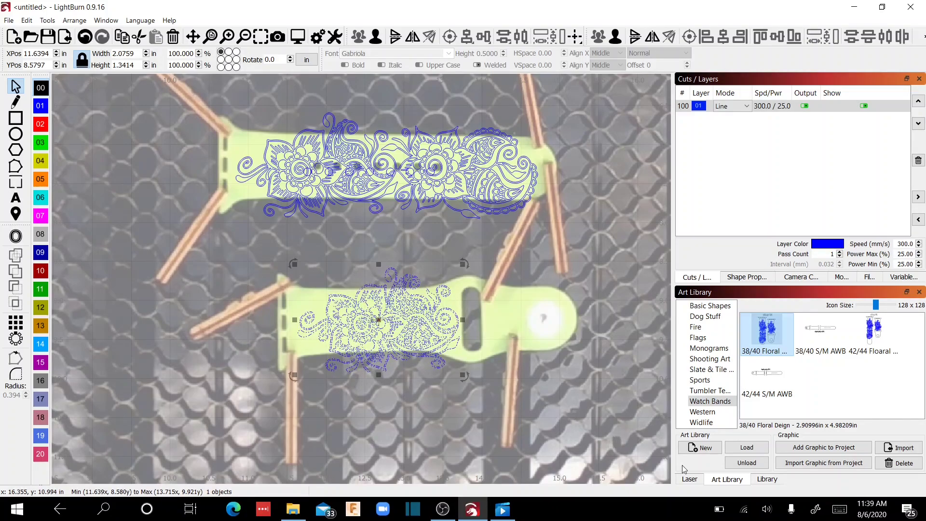
Switch the right-hand dock from the Art Library to the Laser control panel
{"action": "left_click", "coordinate": [688, 479]}
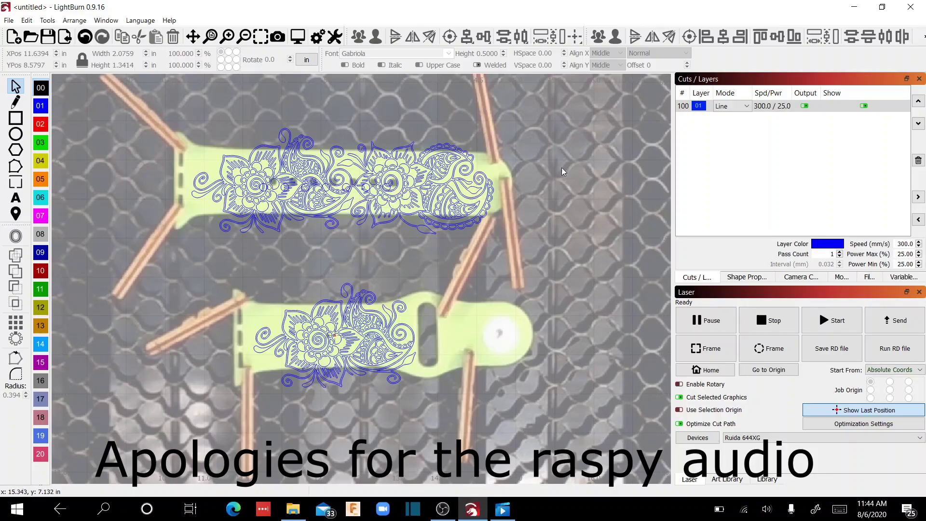
Set layer 01 to Fill mode at 799 lines per inch (0.032 line interval)
{"action": "double_click", "coordinate": [685, 107]}
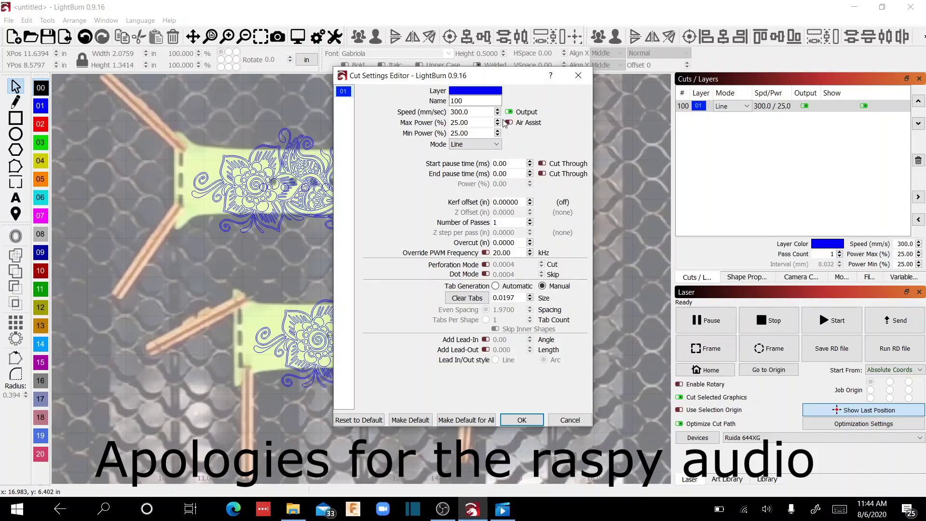
{"action": "left_click", "coordinate": [497, 144]}
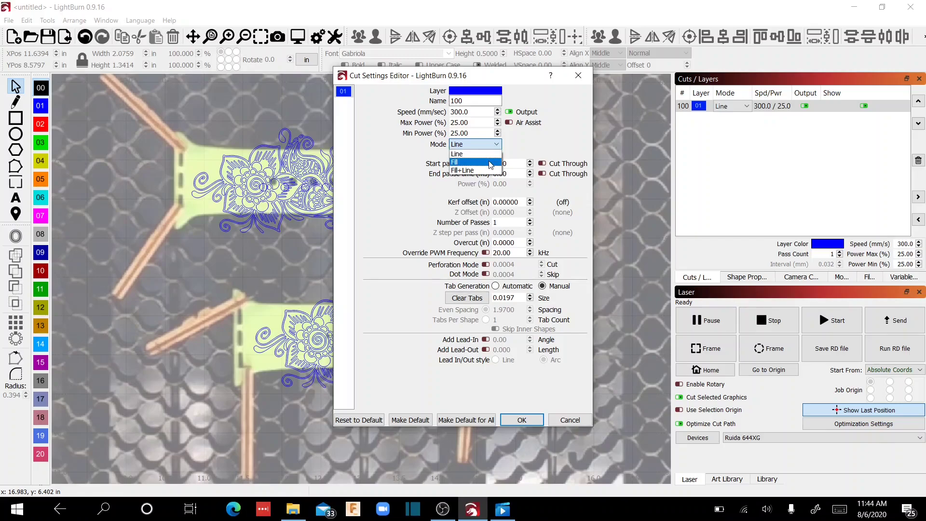
{"action": "left_click", "coordinate": [490, 163]}
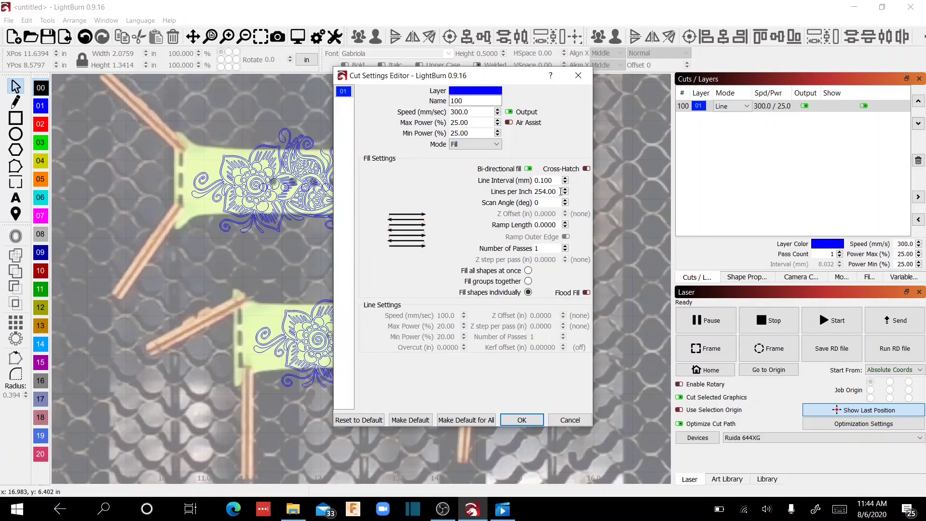
{"action": "left_click_drag", "start_coordinate": [558, 191], "coordinate": [524, 193]}
{"action": "type", "text": "799"}
{"action": "key", "text": "Tab"}
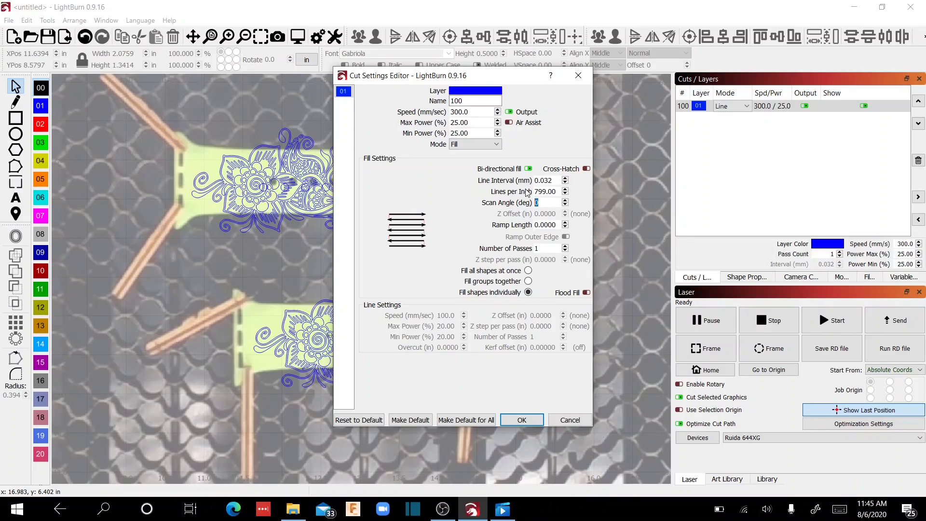
{"action": "left_click", "coordinate": [523, 420]}
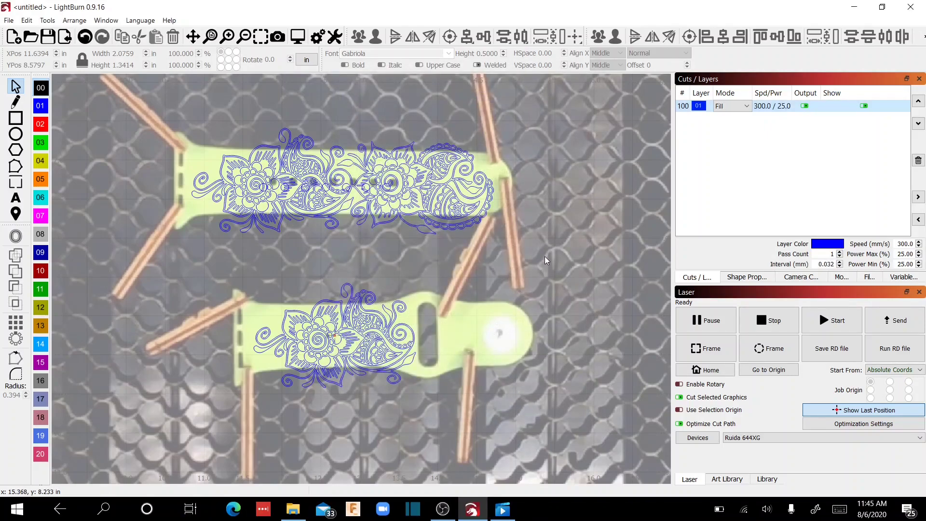